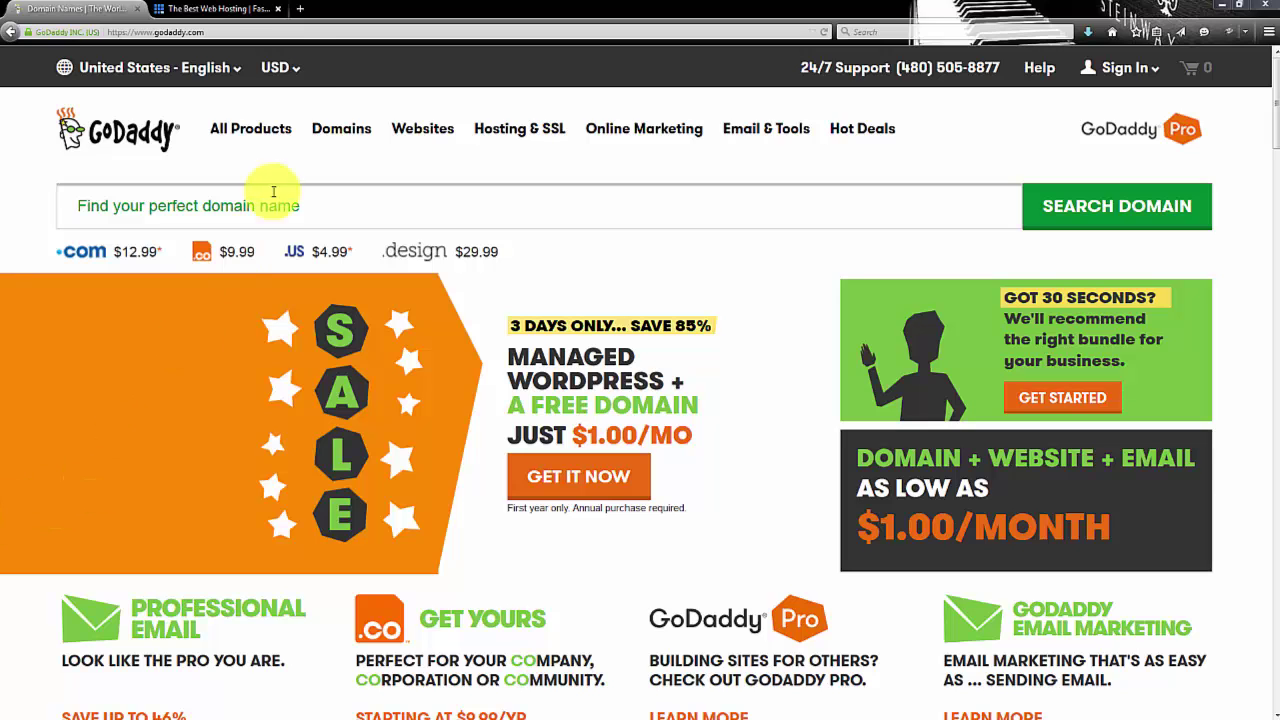
Sign in to the GoDaddy account with its username and password to reach the Products list
{"action": "left_click", "coordinate": [214, 8]}
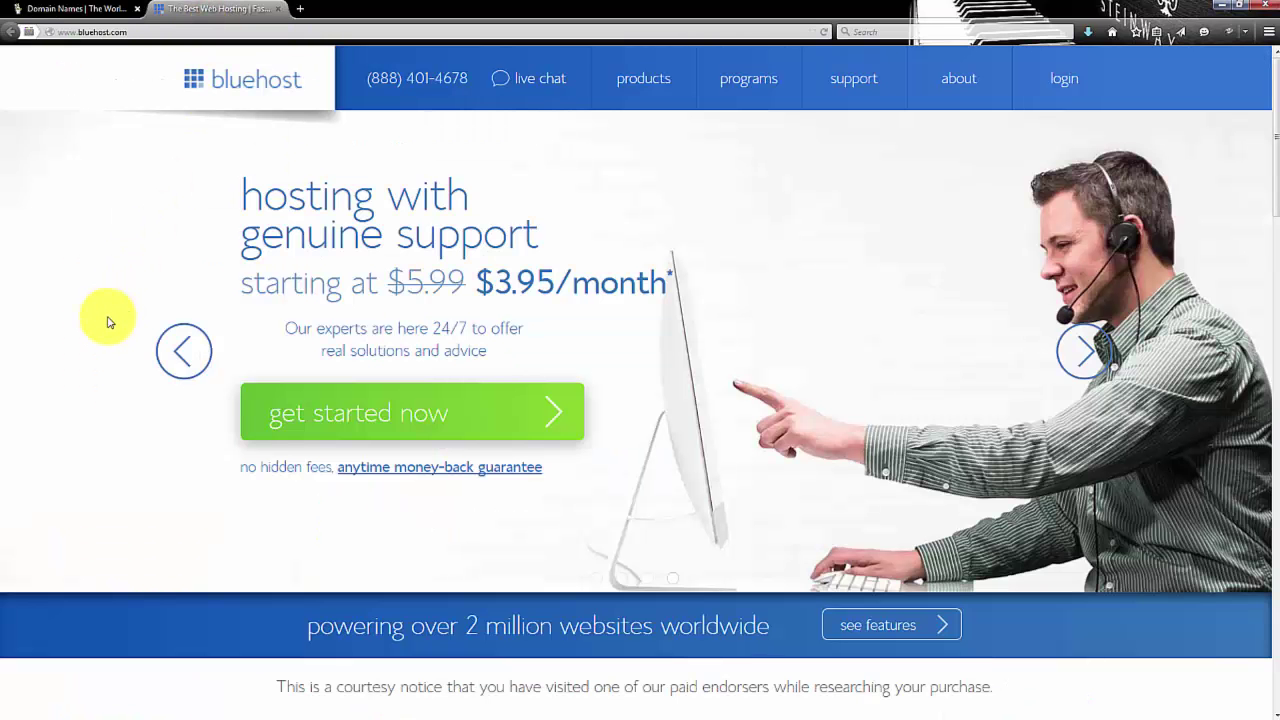
{"action": "left_click", "coordinate": [45, 8]}
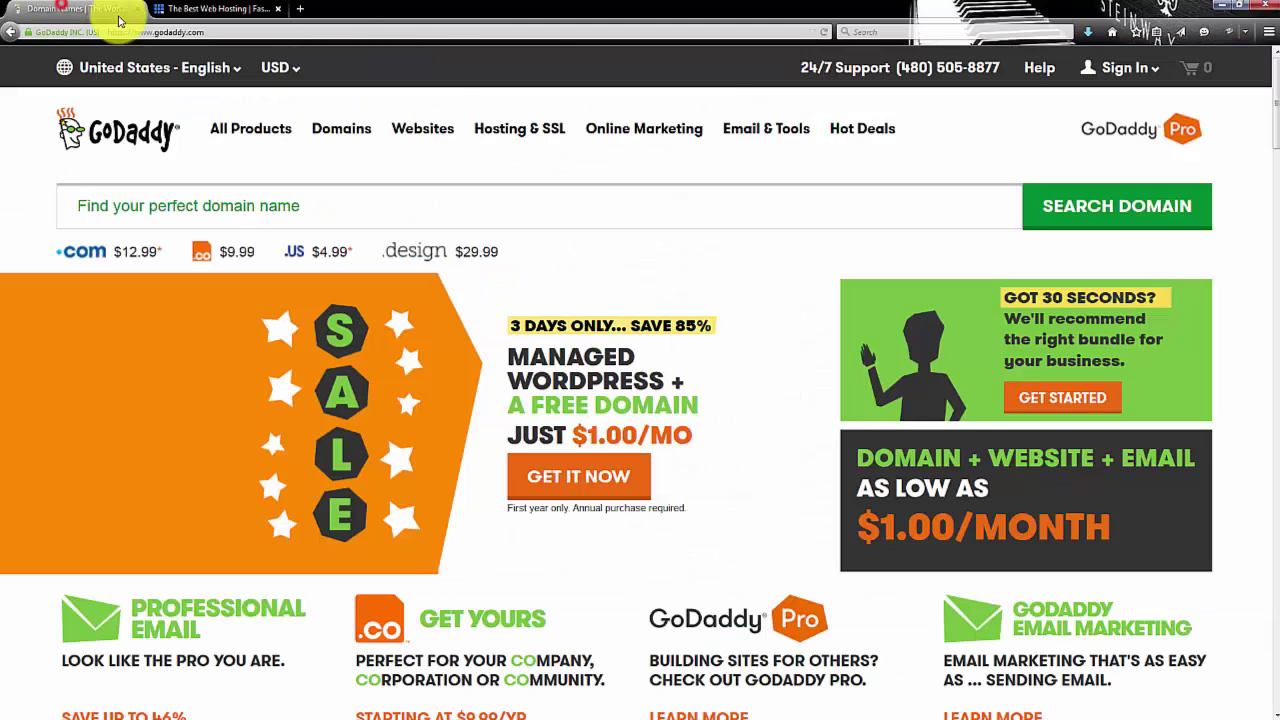
{"action": "left_click", "coordinate": [1152, 66]}
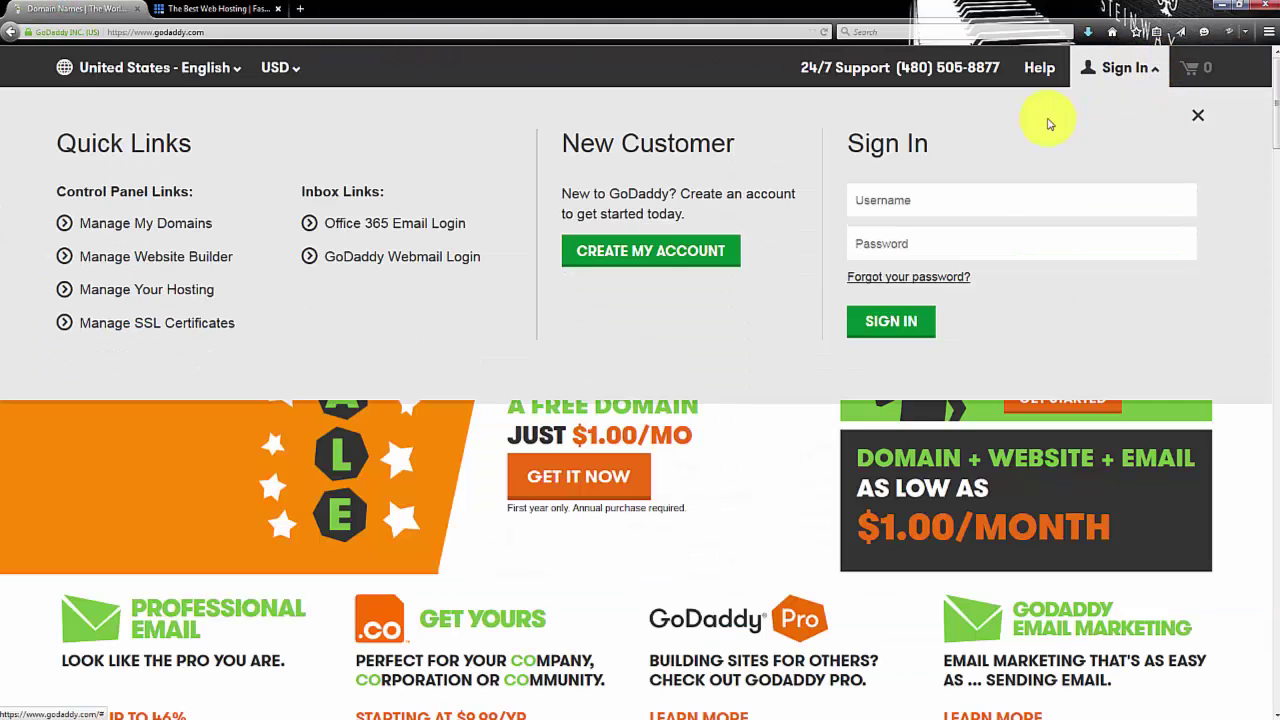
{"action": "left_click", "coordinate": [988, 196]}
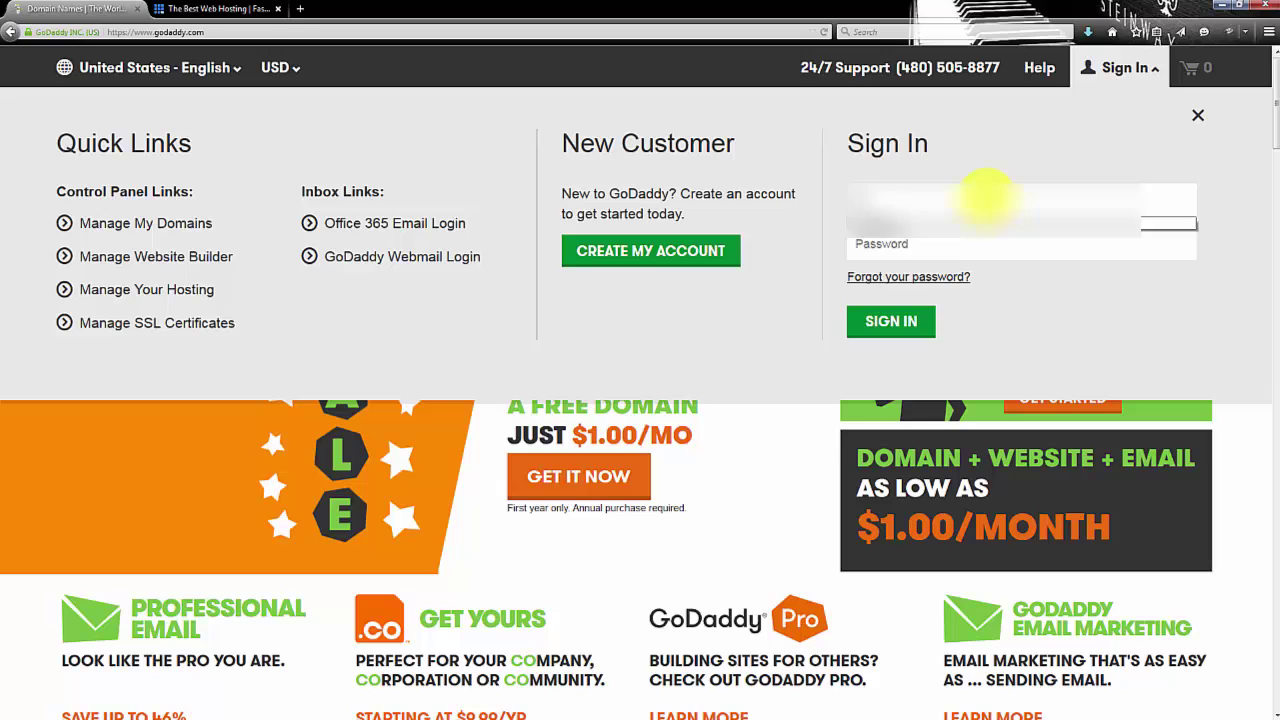
{"action": "left_click", "coordinate": [900, 320]}
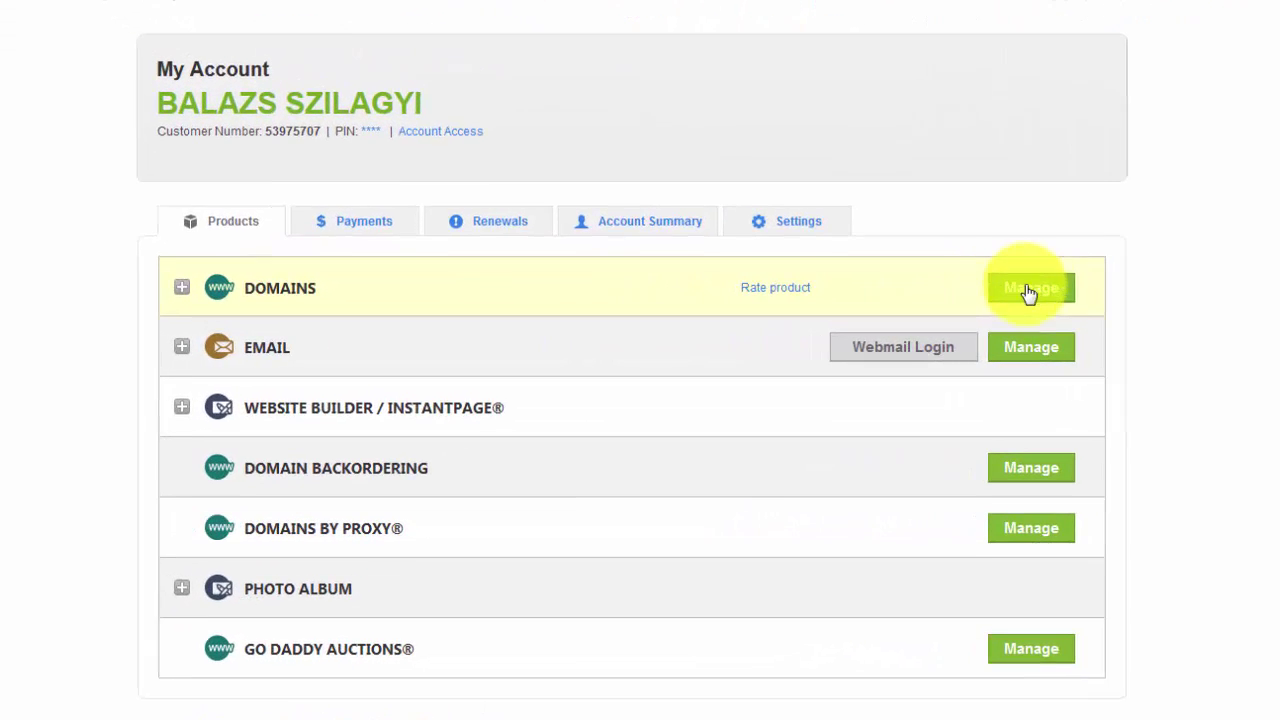
Open JOOMDOWN.COM from the Domains list and view its IVAN/OLGA Cloudflare nameservers
{"action": "left_click", "coordinate": [1060, 290]}
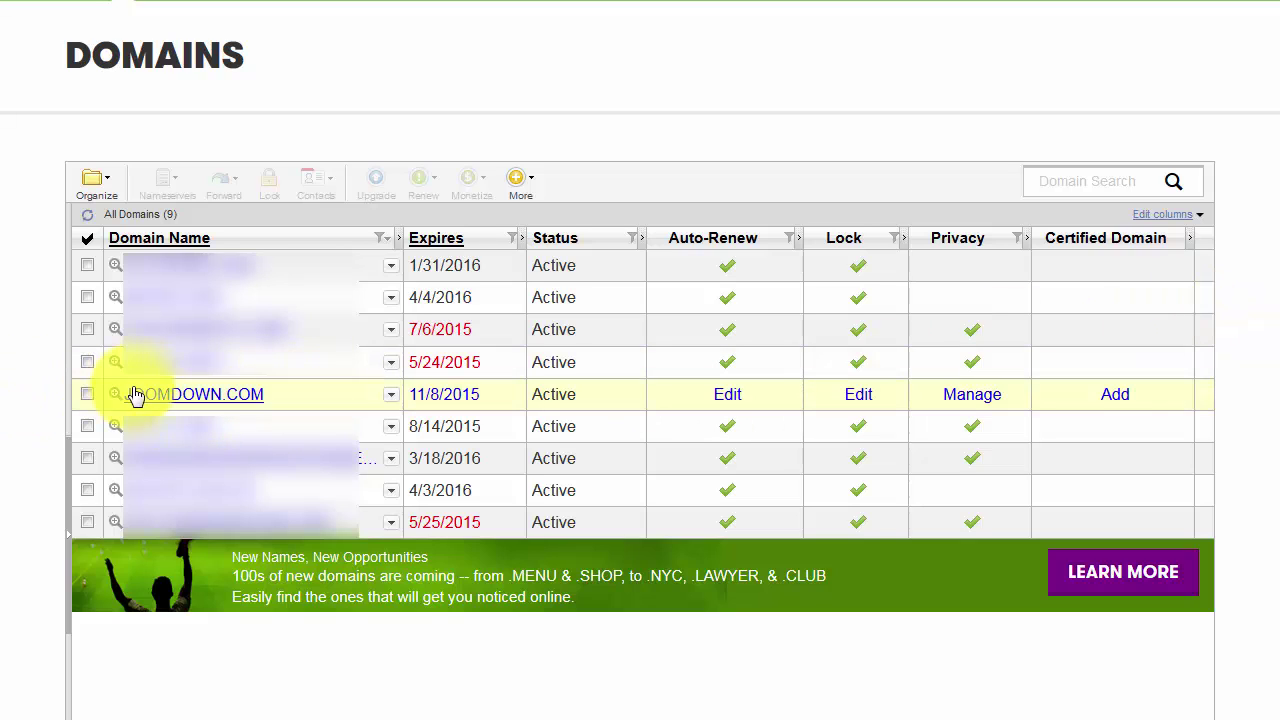
{"action": "left_click", "coordinate": [234, 406]}
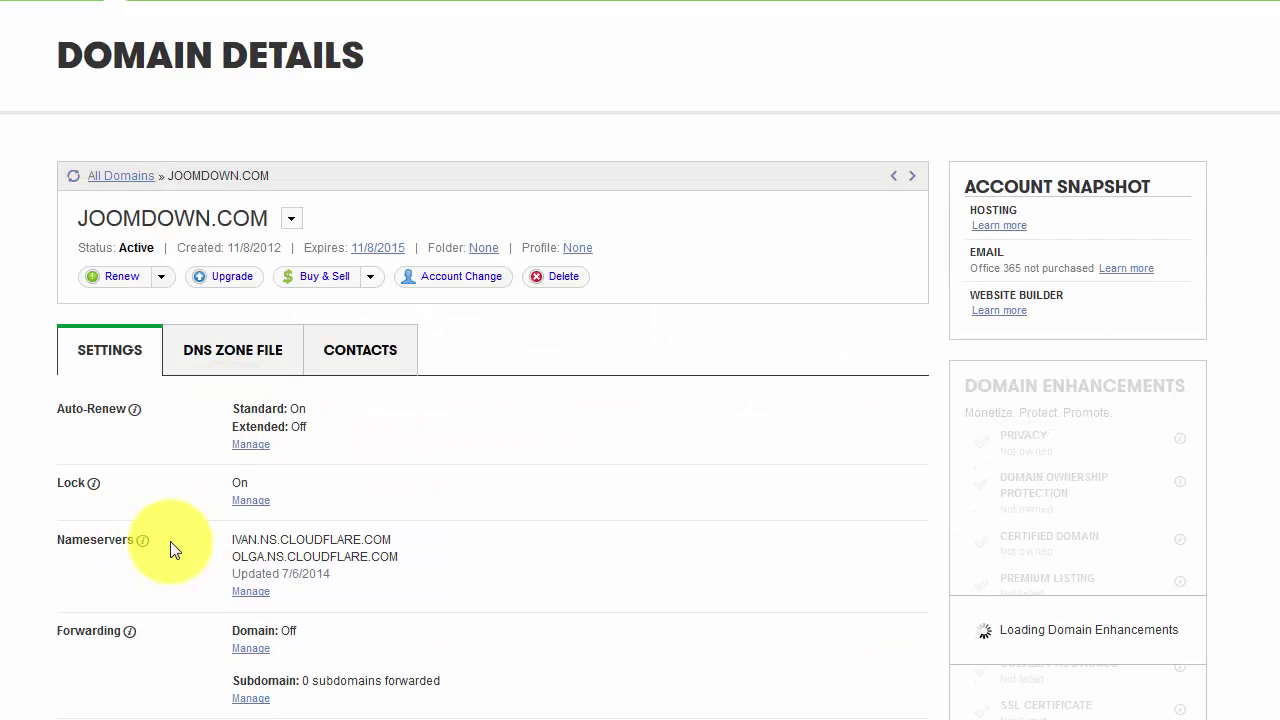
{"action": "scroll", "coordinate": [640, 400], "scroll_direction": "down", "scroll_amount": 2}
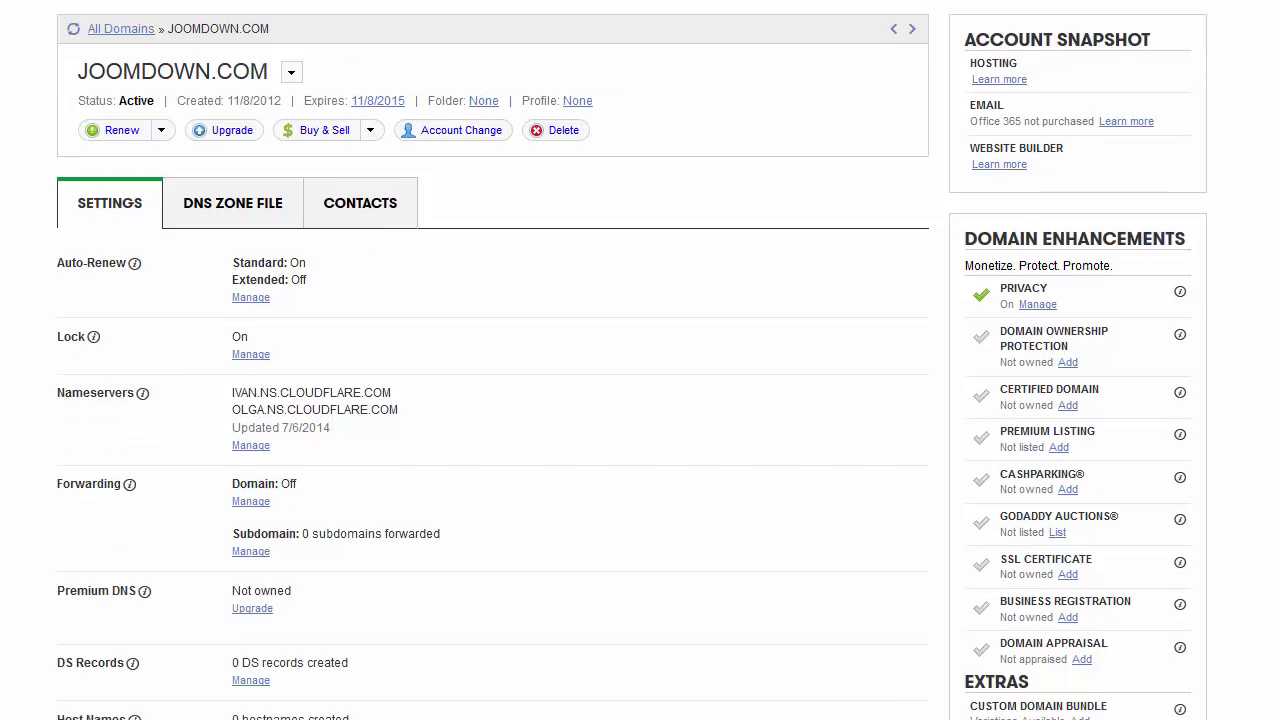
Open JOOMDOWN.COM's nameserver settings, keep the Custom type, and start editing the entries
{"action": "left_click", "coordinate": [251, 446]}
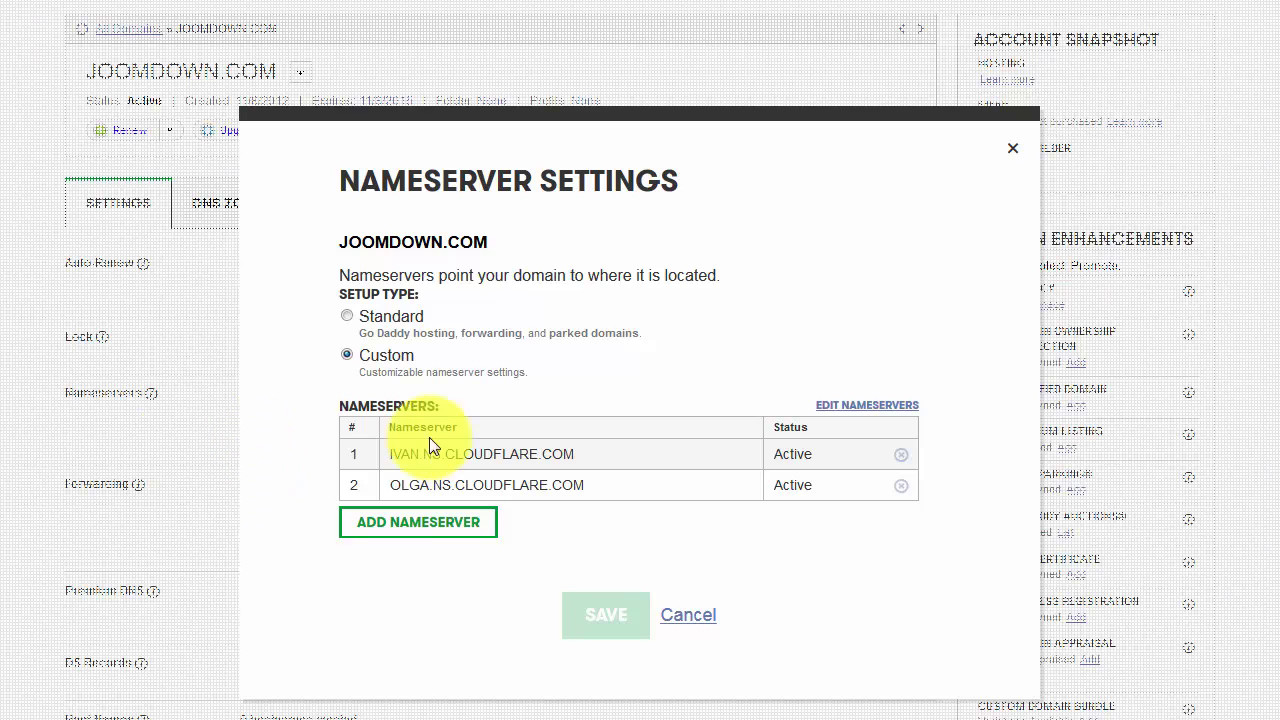
{"action": "left_click", "coordinate": [347, 316]}
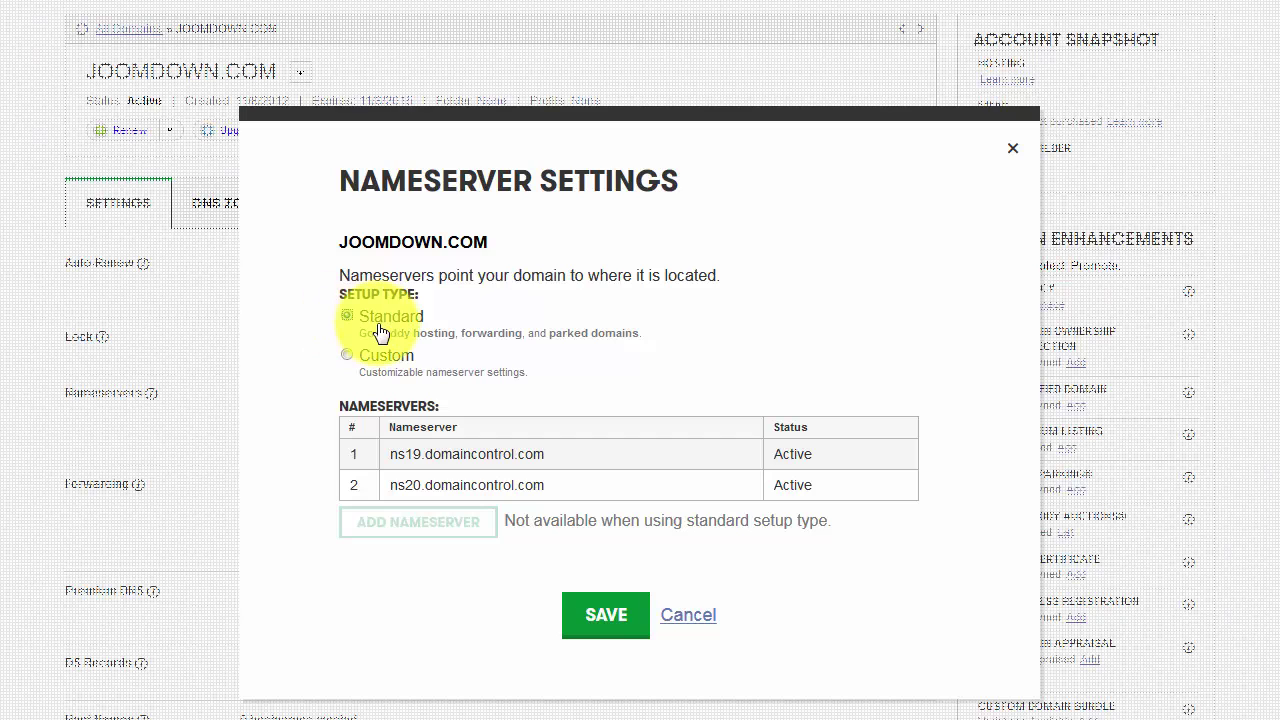
{"action": "left_click", "coordinate": [349, 357]}
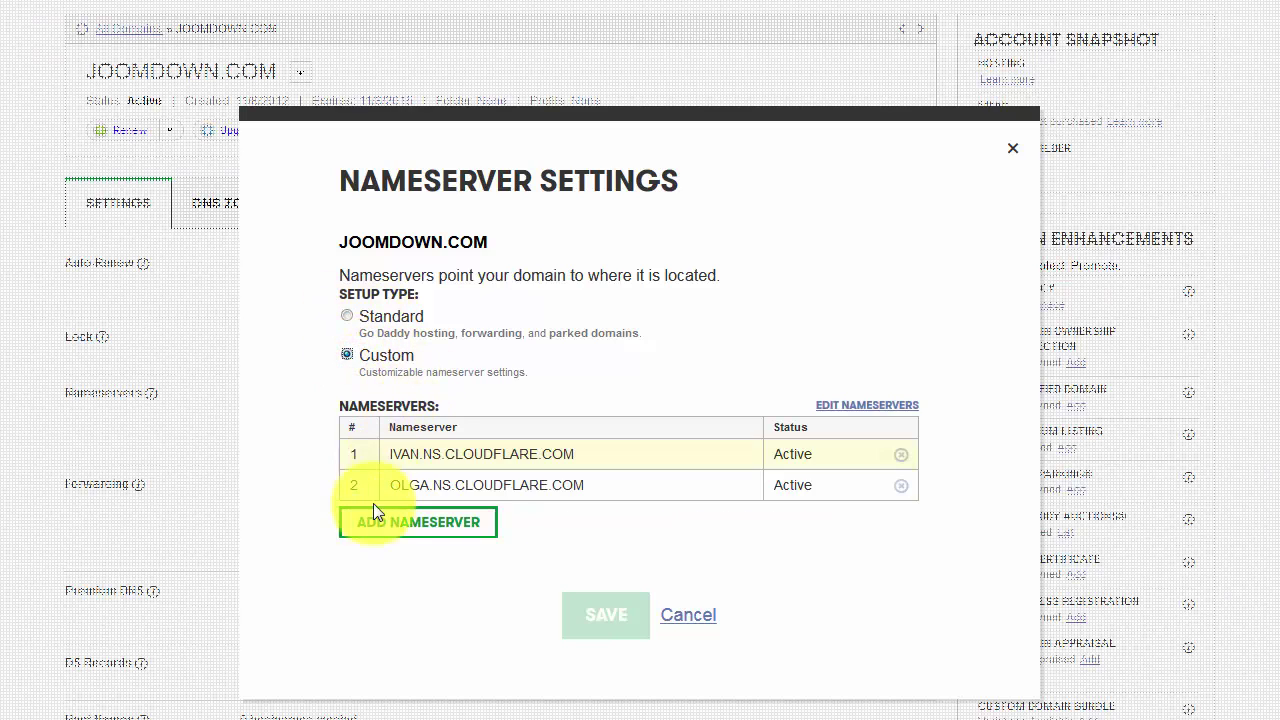
{"action": "left_click", "coordinate": [867, 410]}
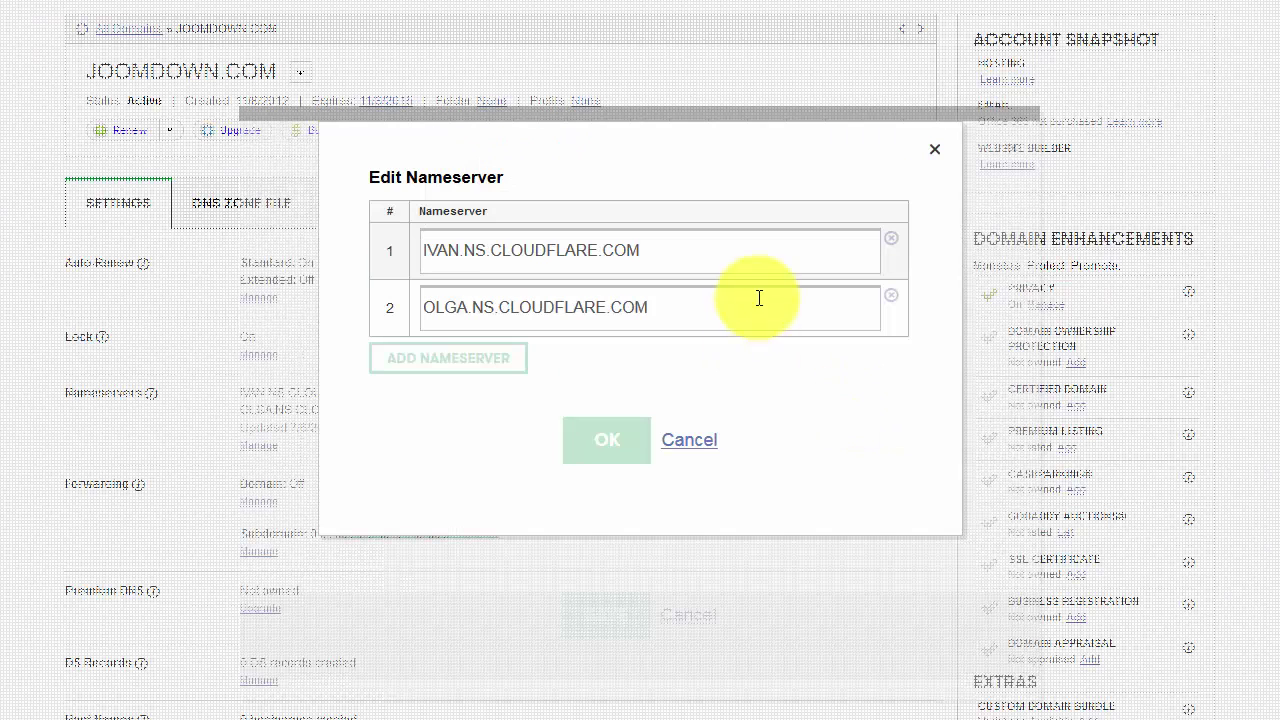
Clear both Cloudflare nameserver entries
{"action": "triple_click", "coordinate": [729, 257]}
{"action": "key", "text": "BackSpace"}
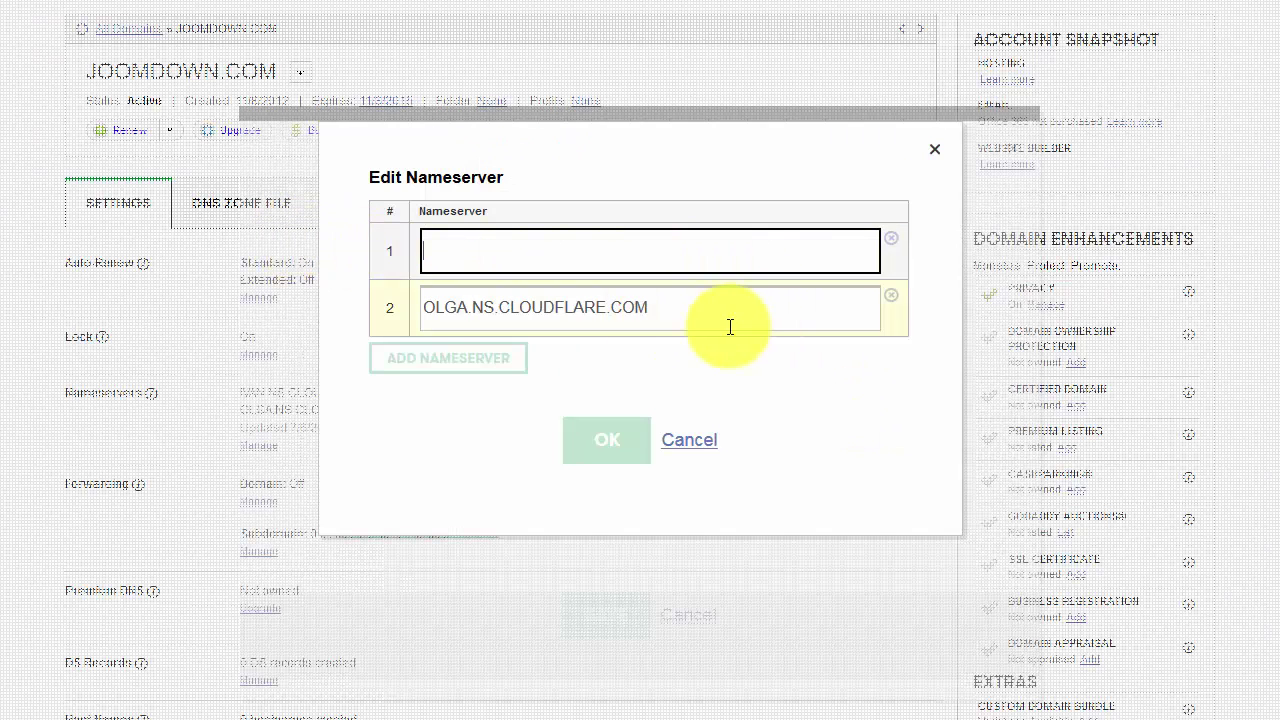
{"action": "triple_click", "coordinate": [729, 320]}
{"action": "key", "text": "BackSpace"}
Enter ns1.bluehost.com and ns2.bluehost.com, confirm, and save the nameserver settings
{"action": "left_click", "coordinate": [437, 251]}
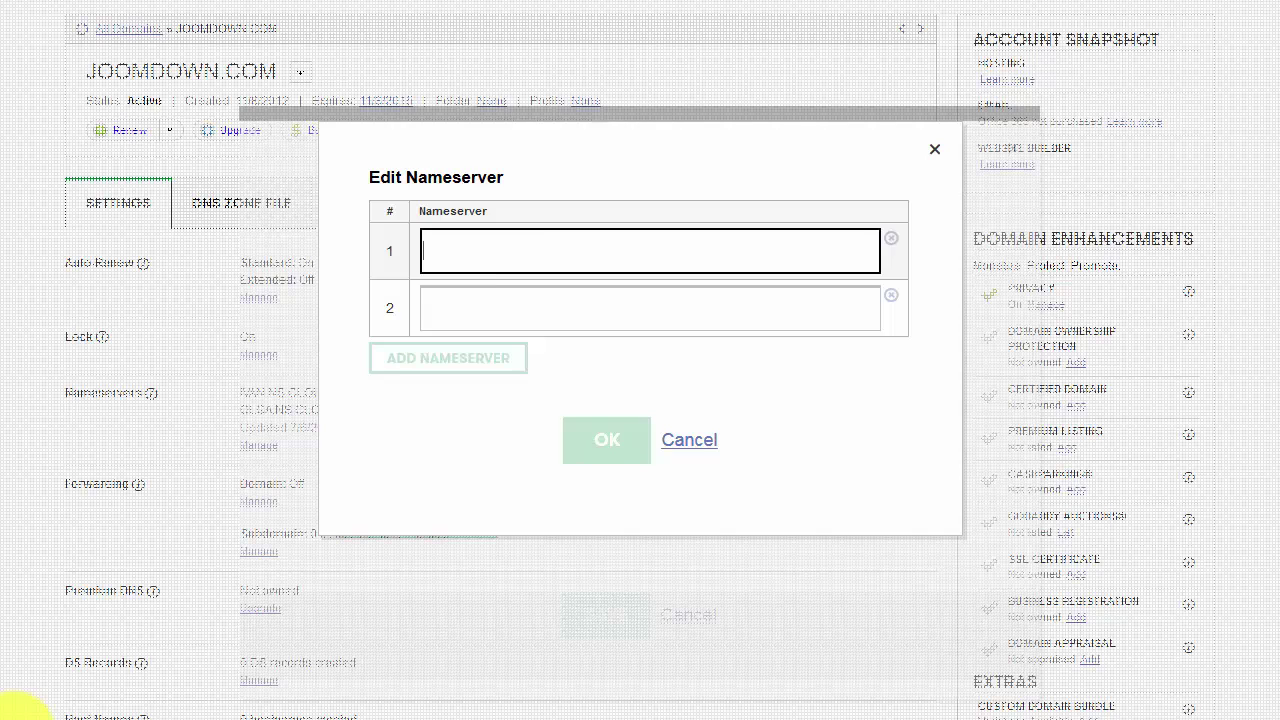
{"action": "type", "text": "n"}
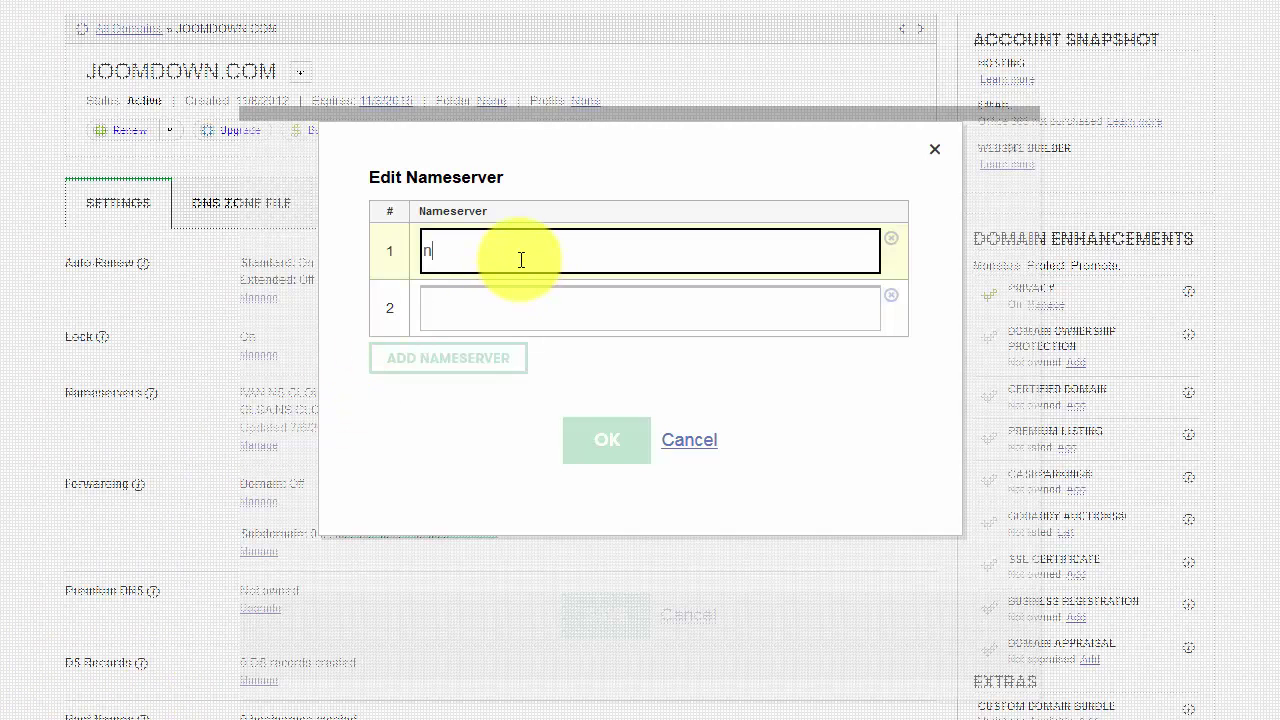
{"action": "type", "text": "s1.bluehost.com"}
{"action": "key", "text": "Tab"}
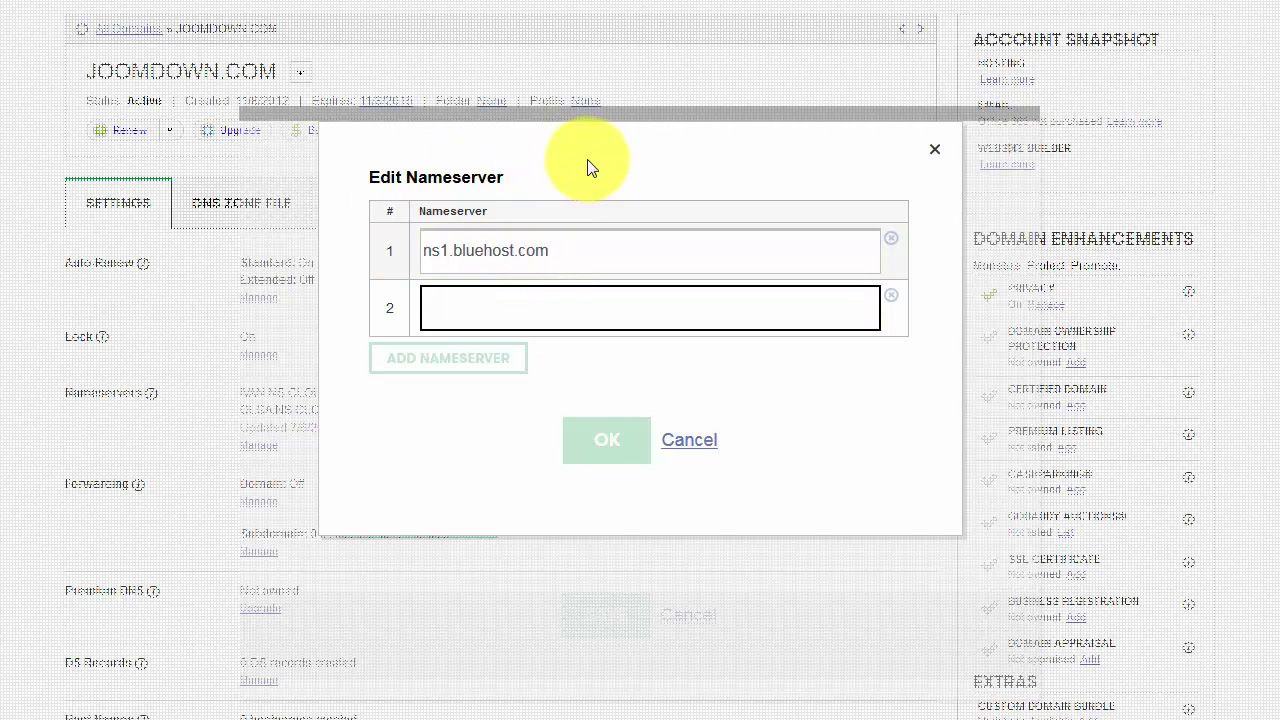
{"action": "type", "text": "ns2."}
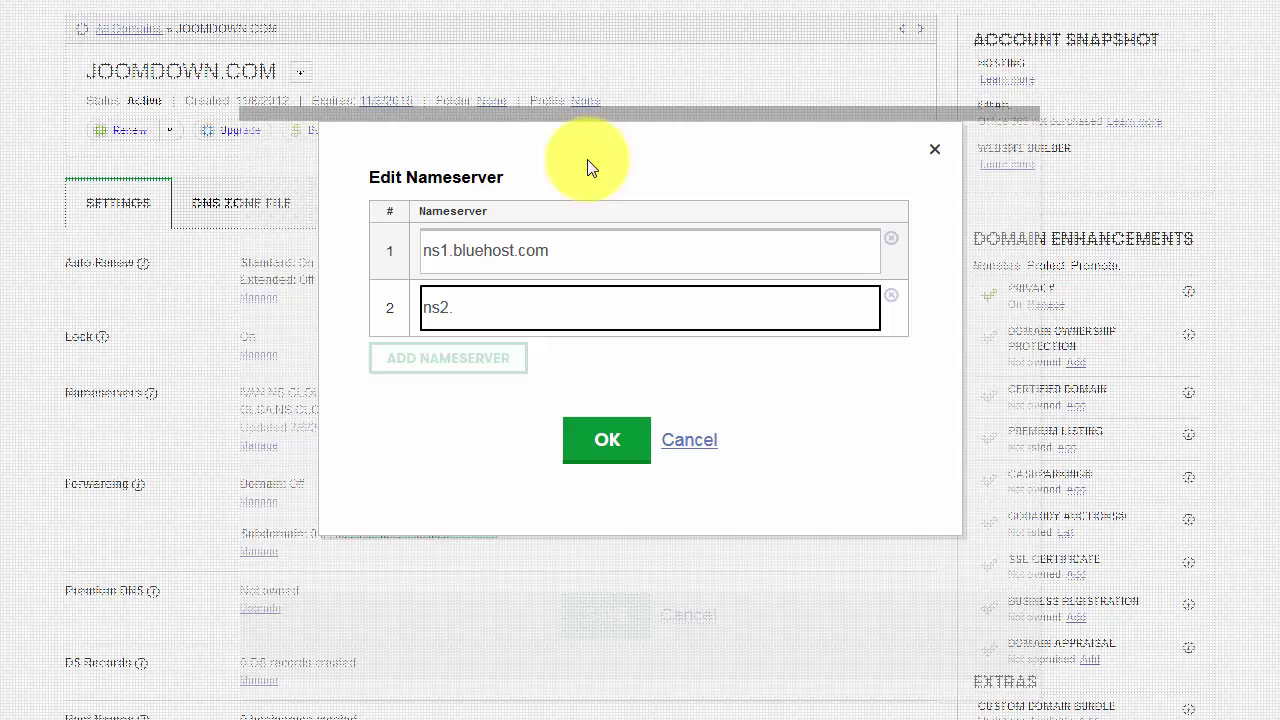
{"action": "type", "text": "bluehost.com"}
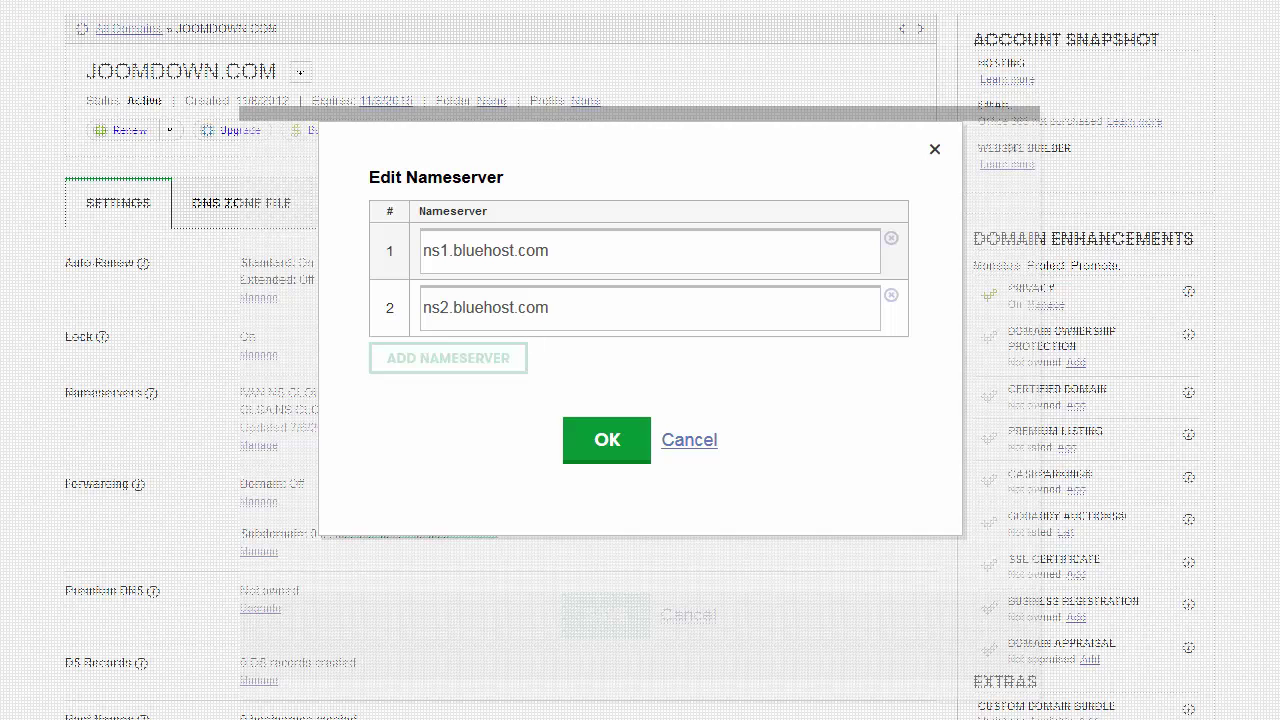
{"action": "left_click", "coordinate": [609, 455]}
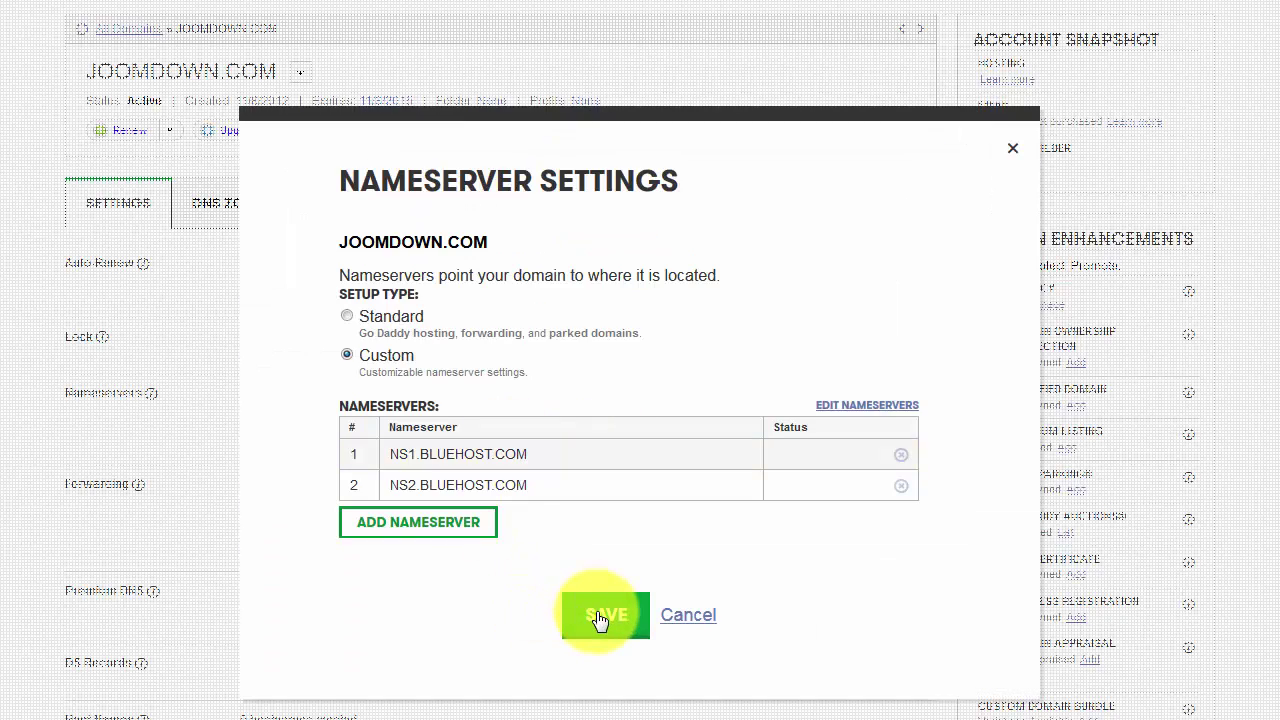
{"action": "left_click", "coordinate": [600, 617]}
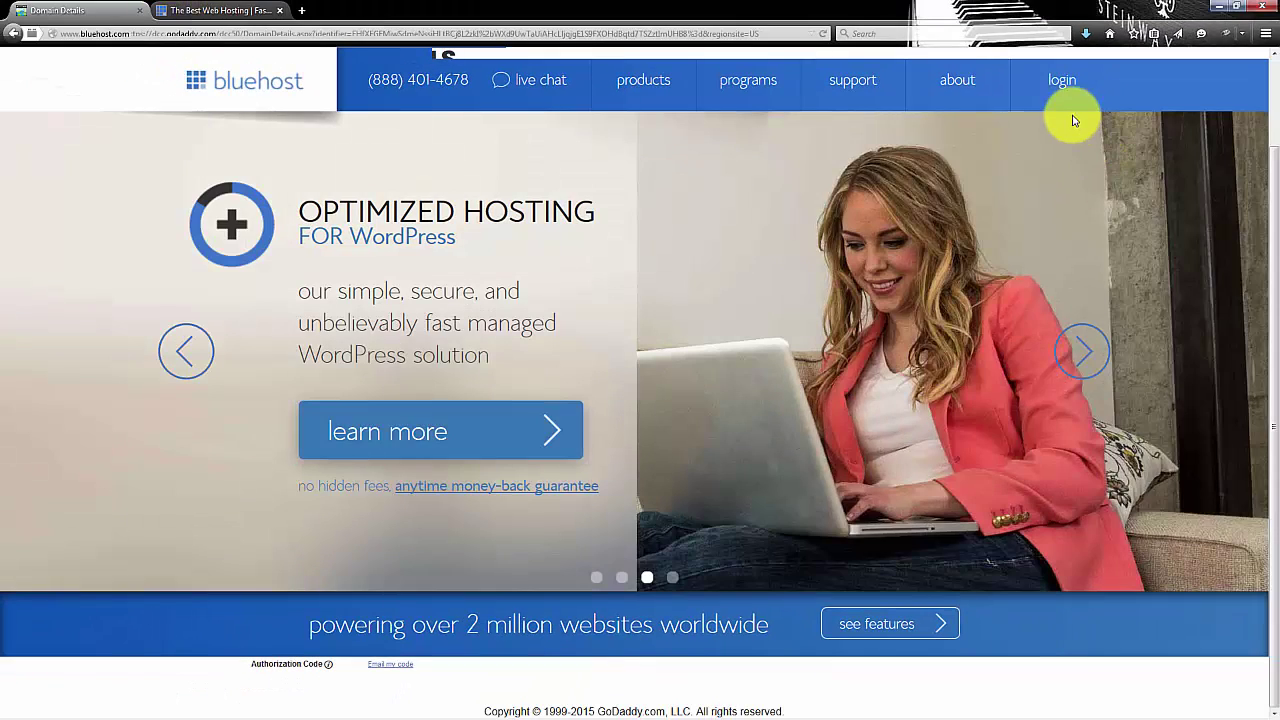
Log in to the Bluehost hosting account with its username and password to open cPanel
{"action": "left_click", "coordinate": [1070, 94]}
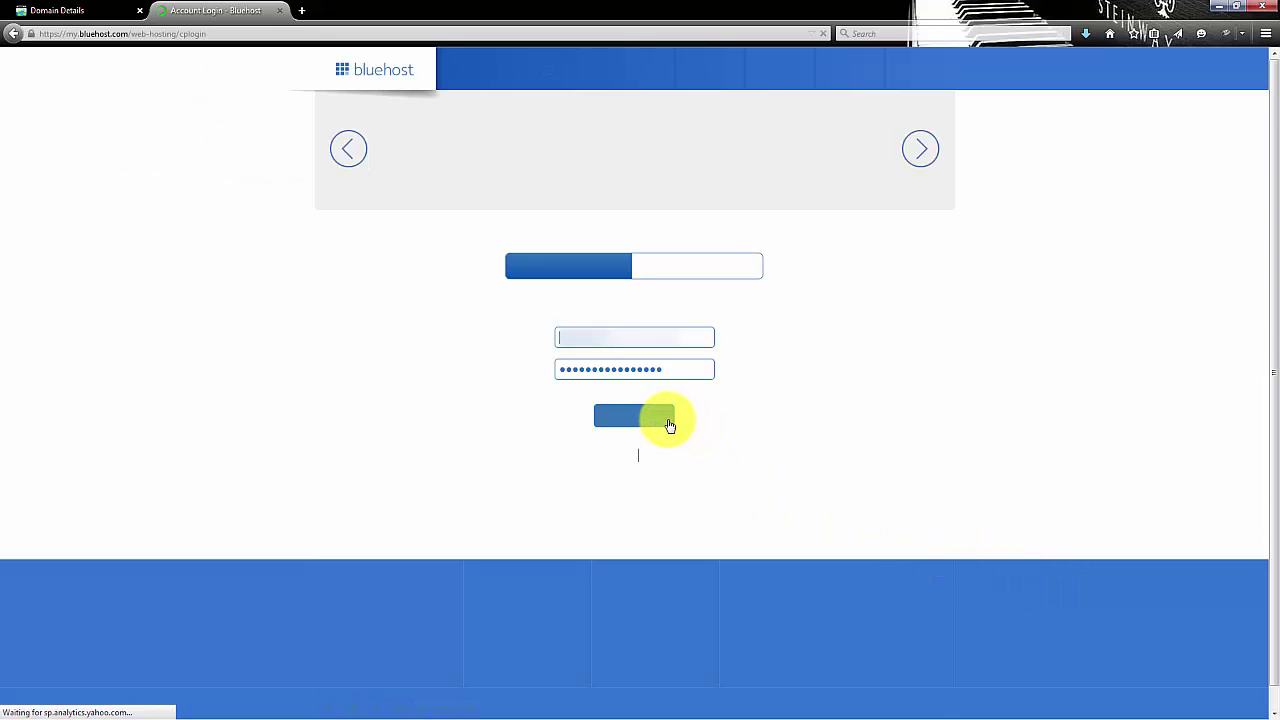
{"action": "left_click", "coordinate": [600, 418]}
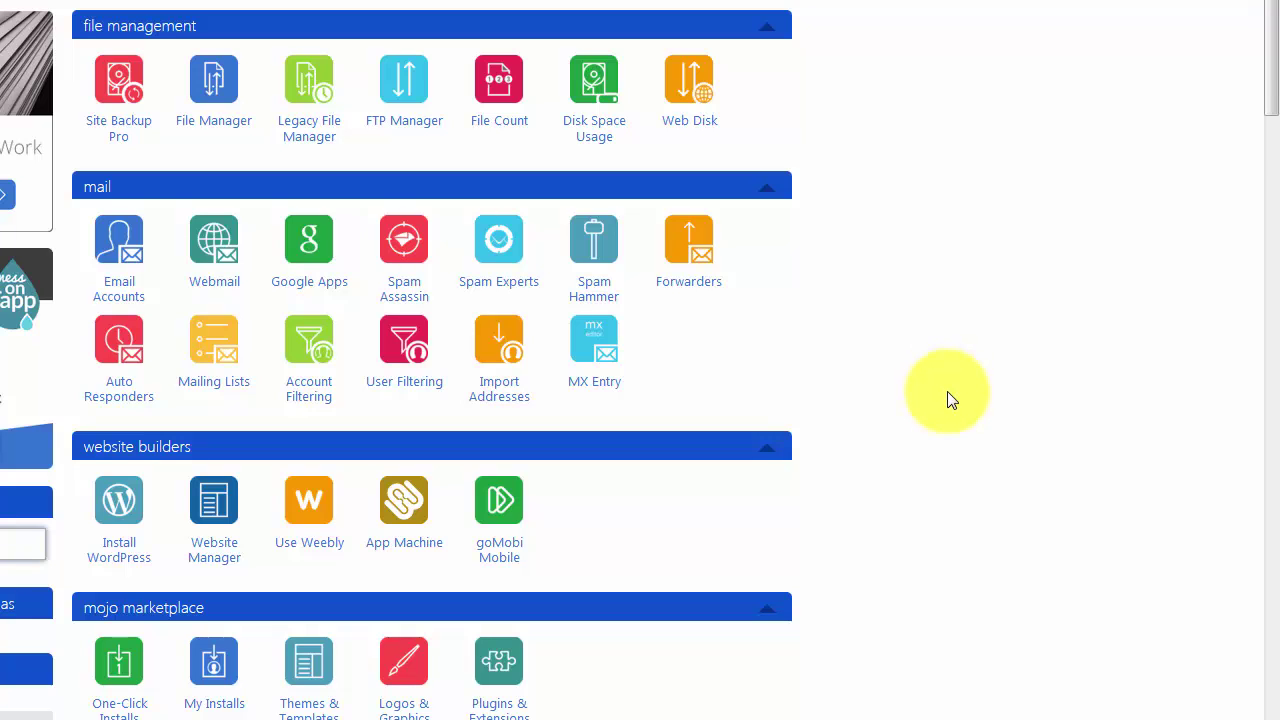
Open the Addon Domains tool from cPanel's domain management section
{"action": "scroll", "coordinate": [948, 393], "scroll_direction": "down", "scroll_amount": 4}
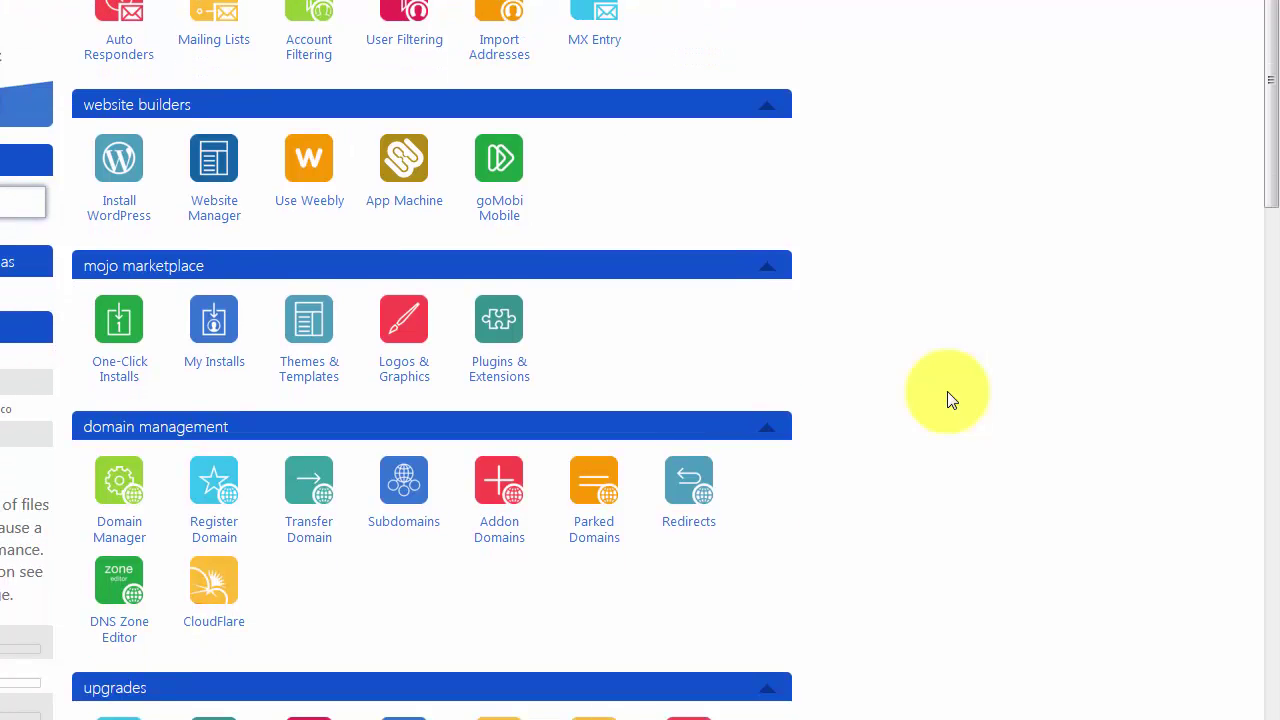
{"action": "left_click", "coordinate": [501, 487]}
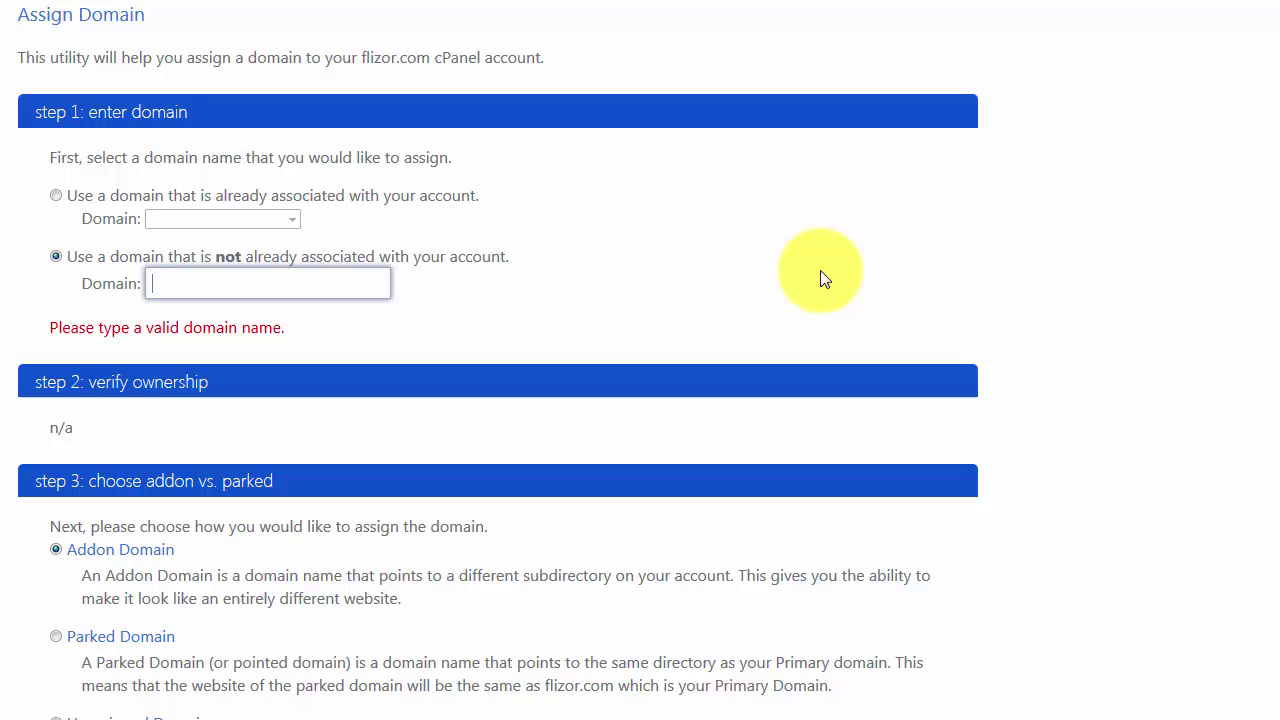
Enter joomdown.com as the addon domain to verify ownership, keeping directory public_html/joomdown
{"action": "type", "text": "jo"}
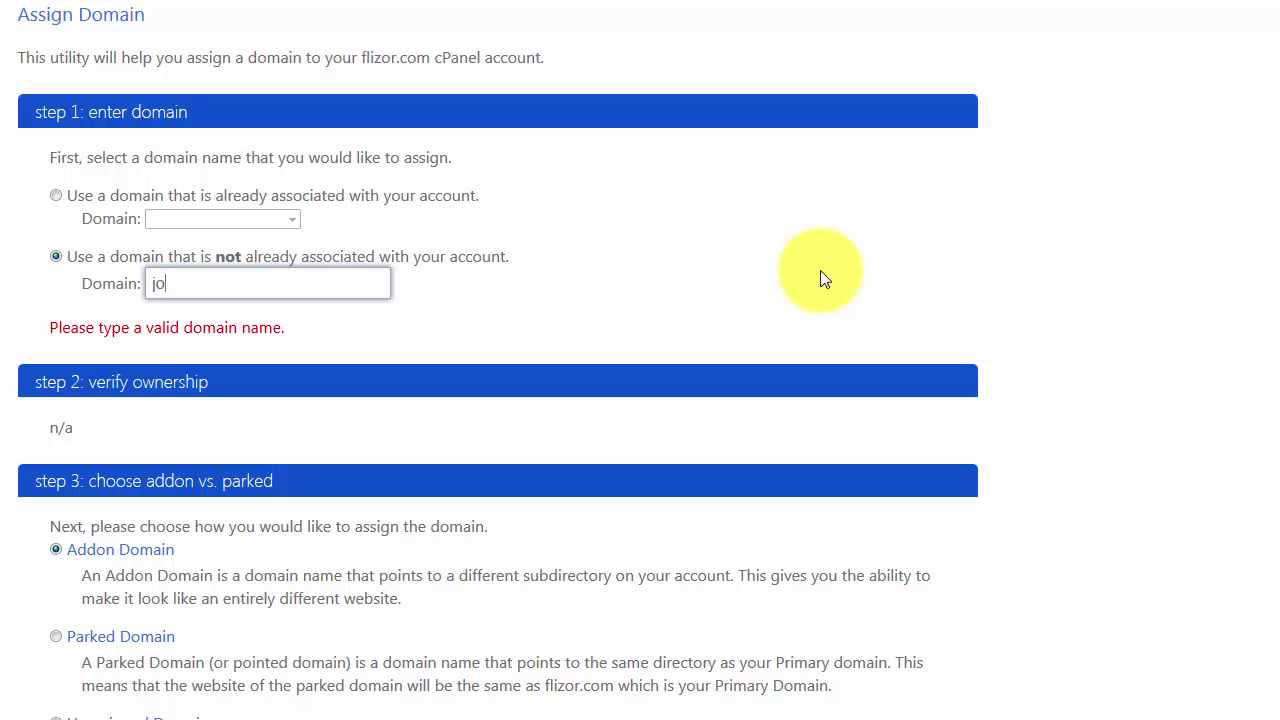
{"action": "type", "text": "omdown.com"}
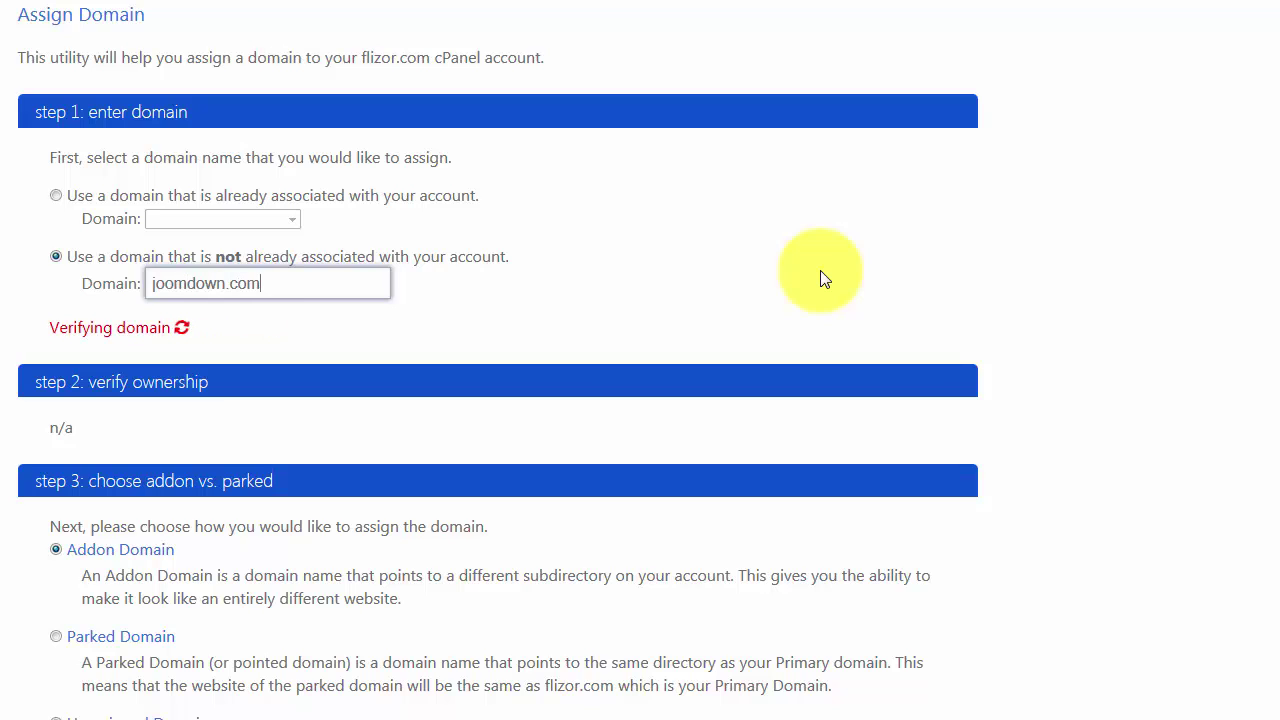
{"action": "key", "text": "Tab"}
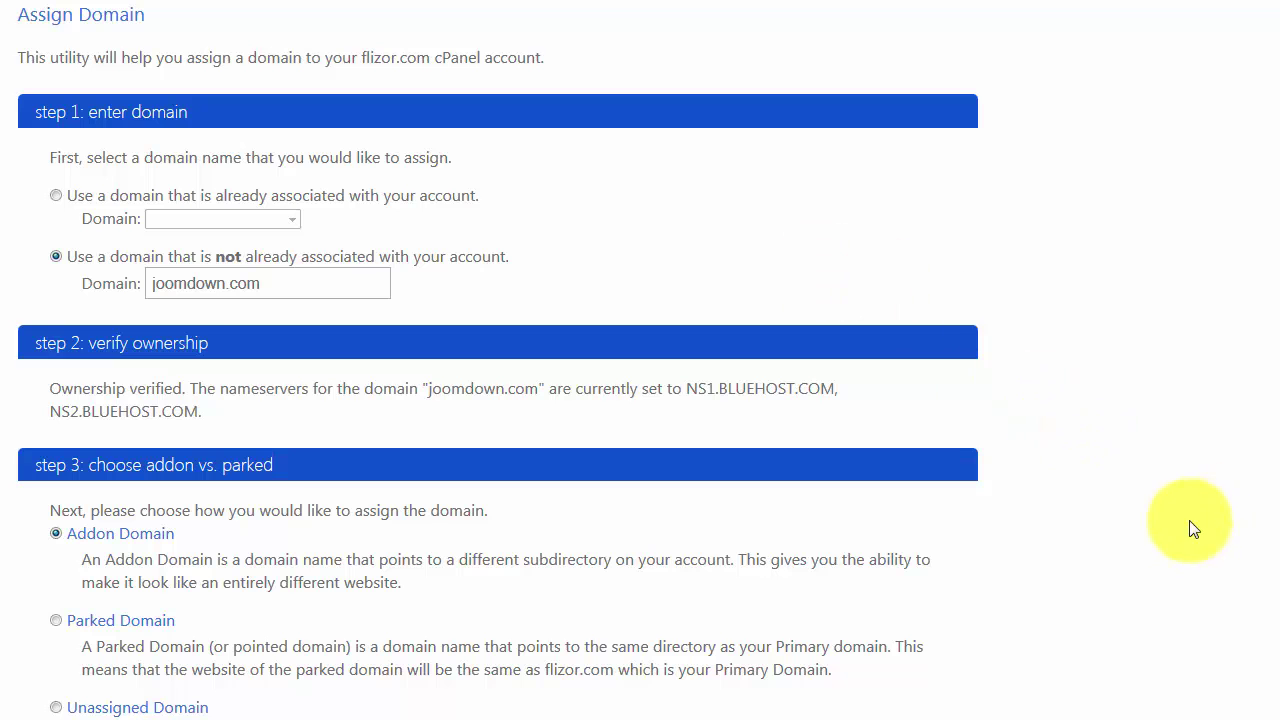
{"action": "scroll", "coordinate": [1110, 515], "scroll_direction": "down", "scroll_amount": 4}
{"action": "scroll", "coordinate": [1095, 450], "scroll_direction": "down", "scroll_amount": 2}
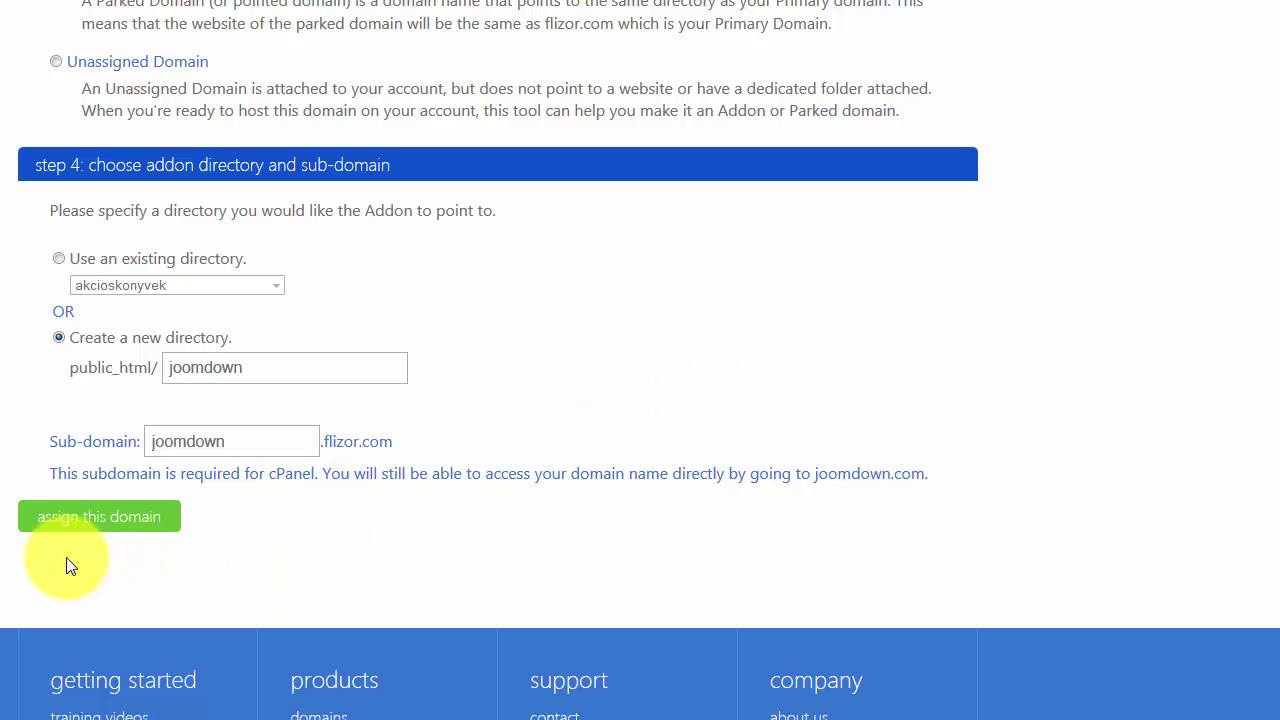
Assign joomdown.com as an Addon domain so it appears in the domain manager
{"action": "left_click", "coordinate": [45, 528]}
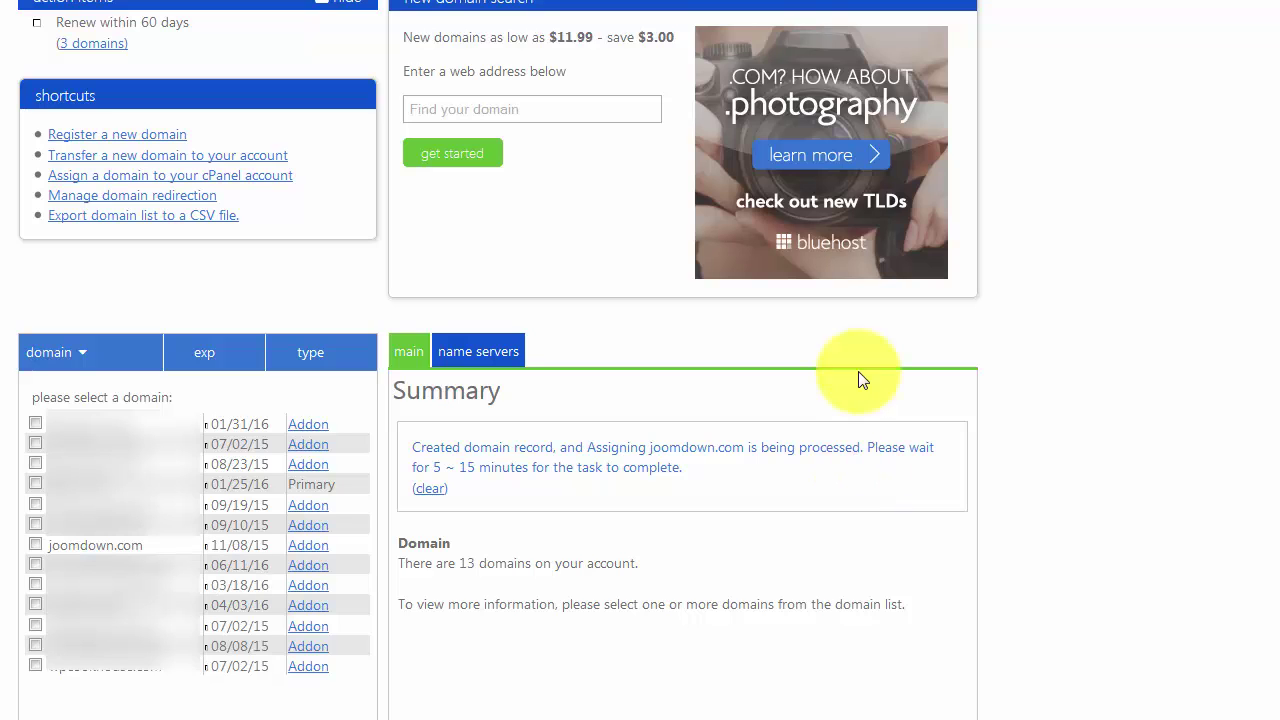
Load joomdown.com in a new Firefox tab, which still shows the old JOOMDOWN.COM site
{"action": "key", "text": "ctrl+t"}
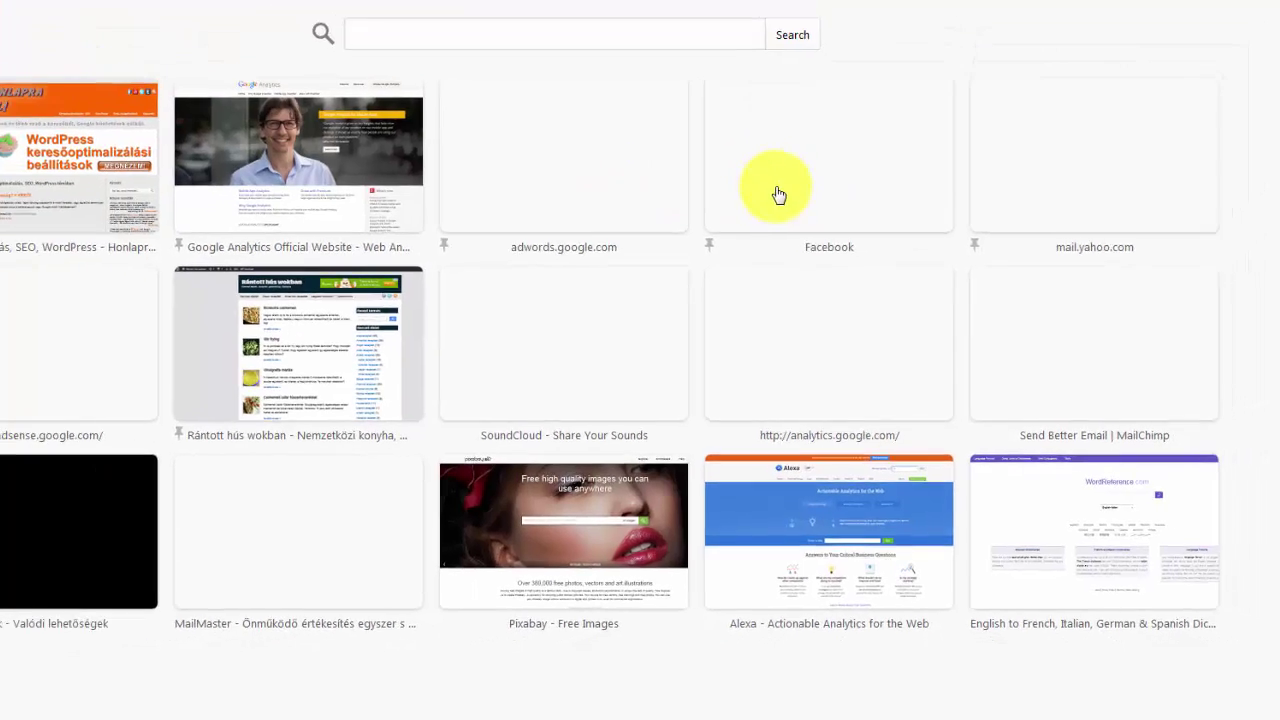
{"action": "type", "text": "joj"}
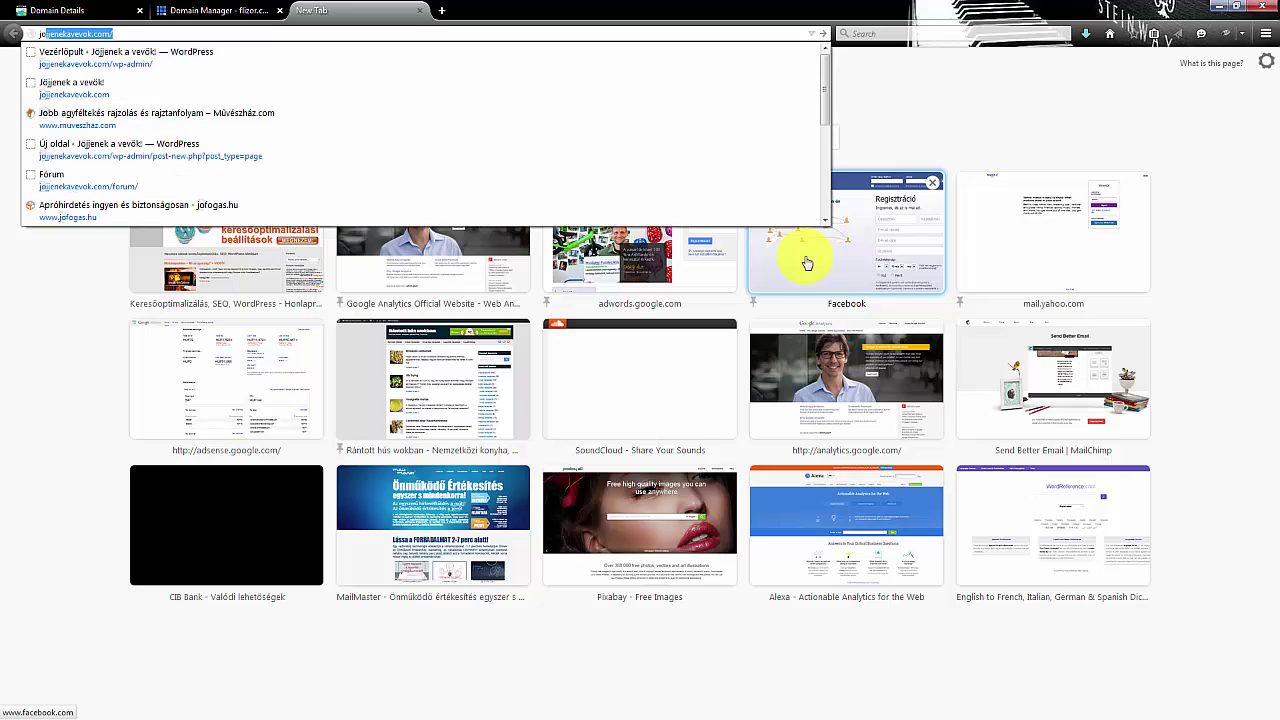
{"action": "key", "text": "BackSpace"}
{"action": "key", "text": "BackSpace"}
{"action": "type", "text": "ooml"}
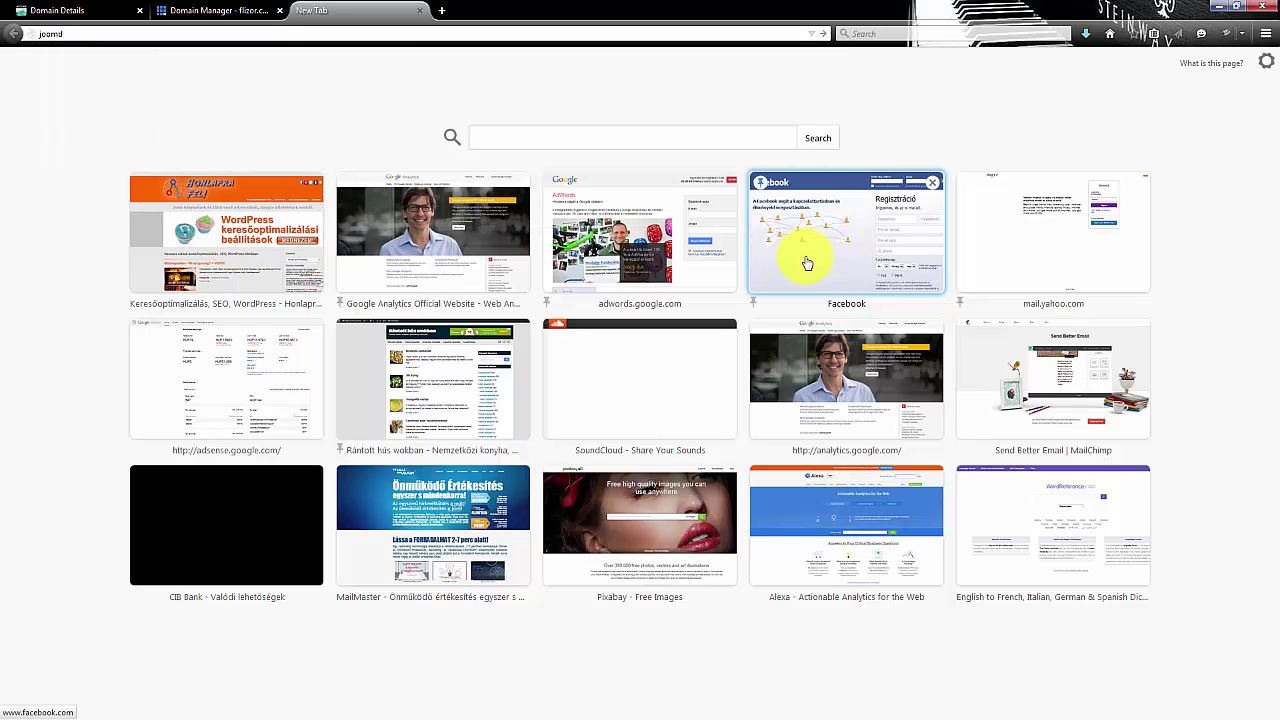
{"action": "key", "text": "Return"}
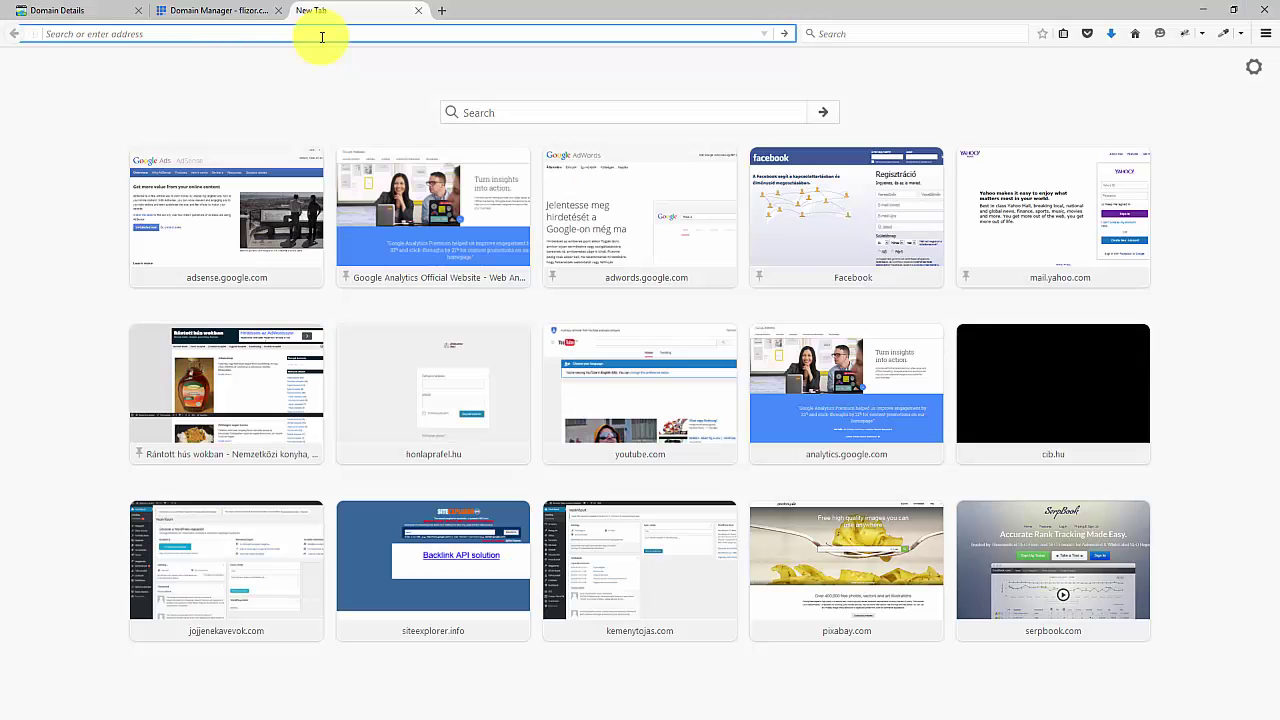
Load joomdown.com again from the address bar to check for the Bluehost page
{"action": "type", "text": "joomw"}
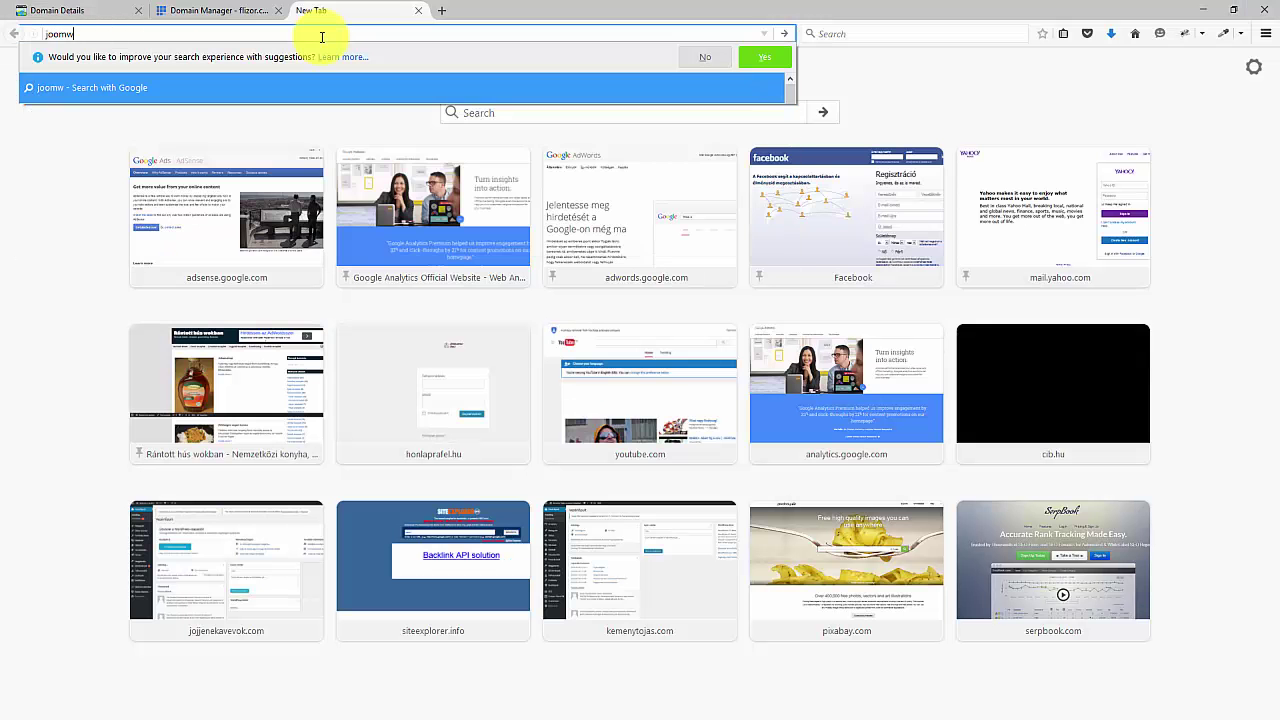
{"action": "key", "text": "BackSpace"}
{"action": "type", "text": "down.com/"}
{"action": "key", "text": "Return"}
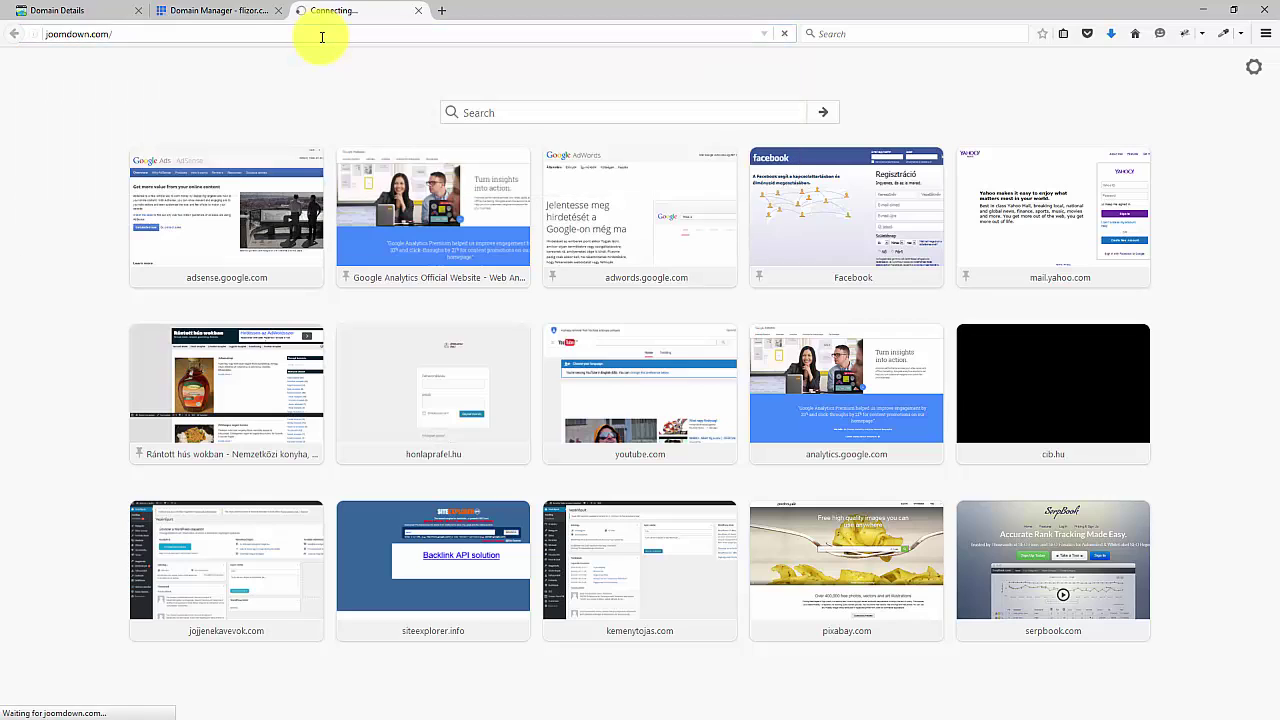